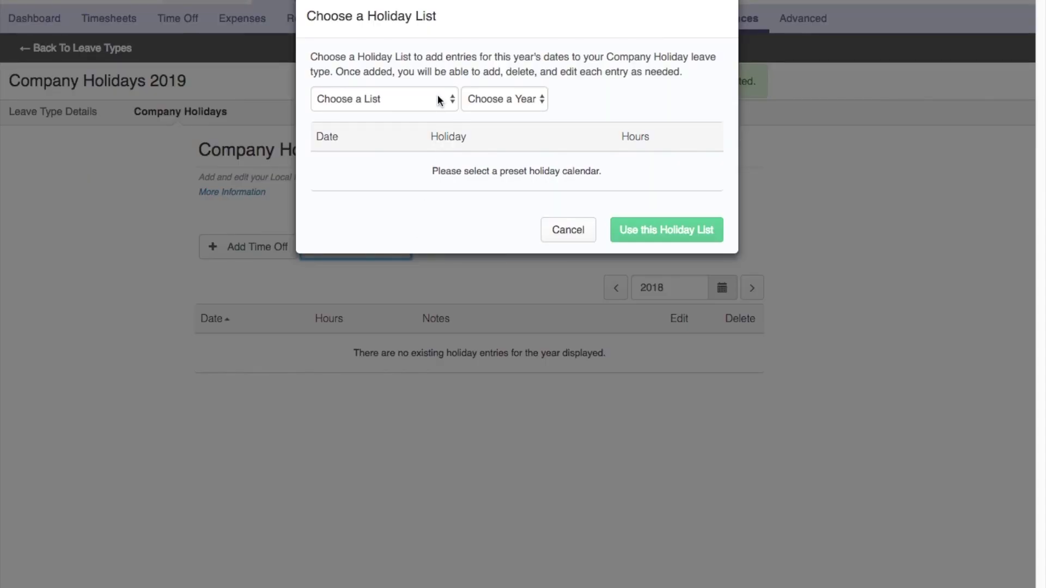
Step: Preview the U.S. Bank preset holiday list for 2019 in the Choose a Holiday List dialog
click(437, 95)
click(409, 180)
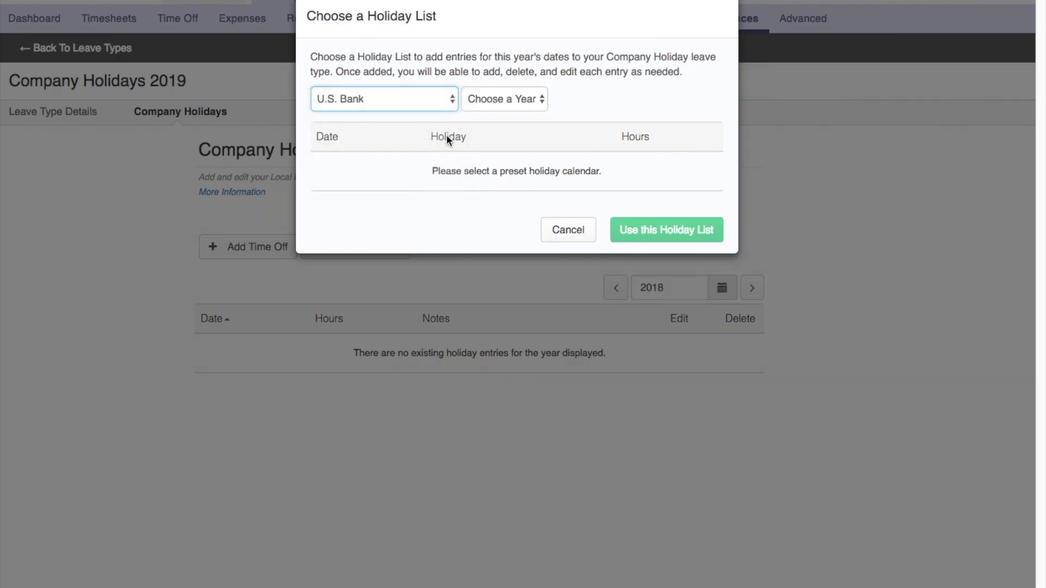
click(477, 100)
click(477, 127)
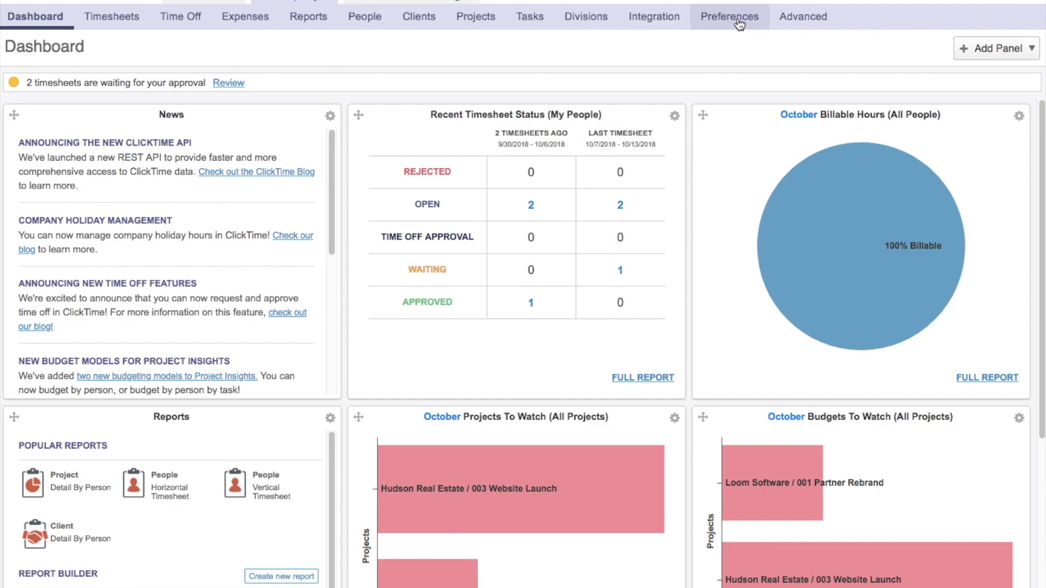
Step: From Preferences > Leave Types, add Company Holidays 2019 as a Company Holiday for all employment types
click(736, 18)
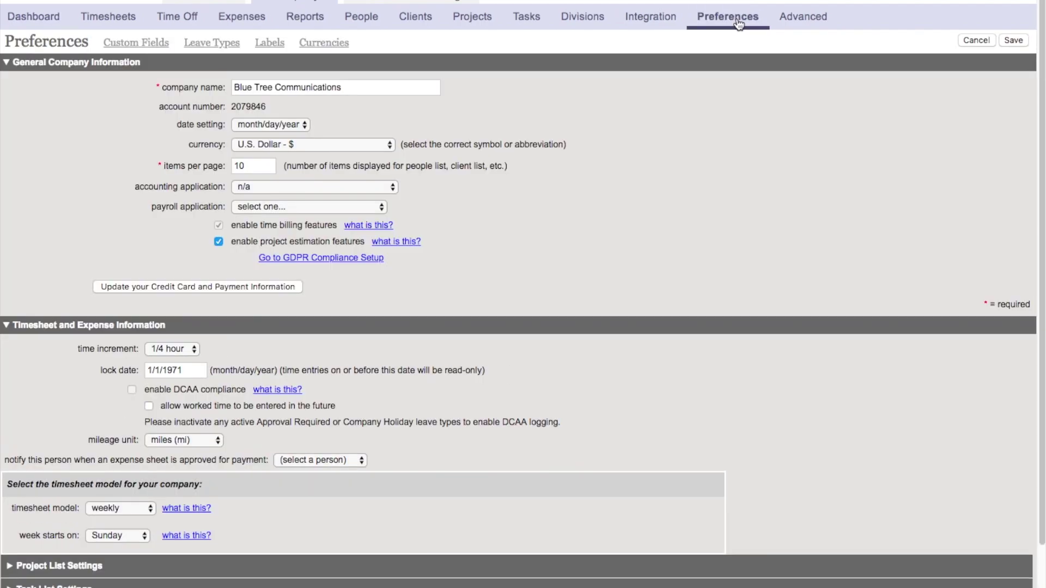
click(218, 46)
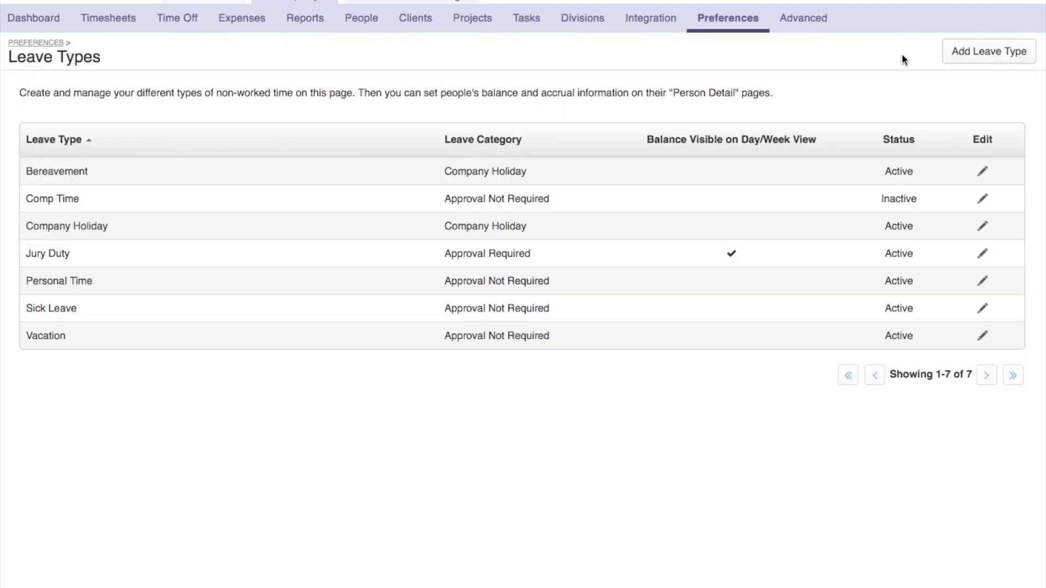
click(956, 55)
text(Com)
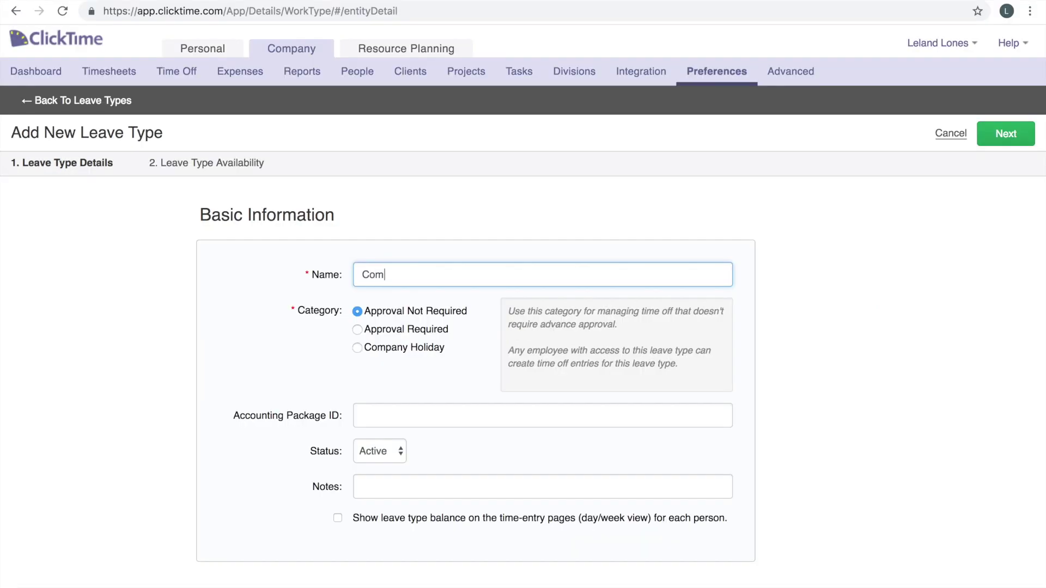
text(pany Holidays 2019)
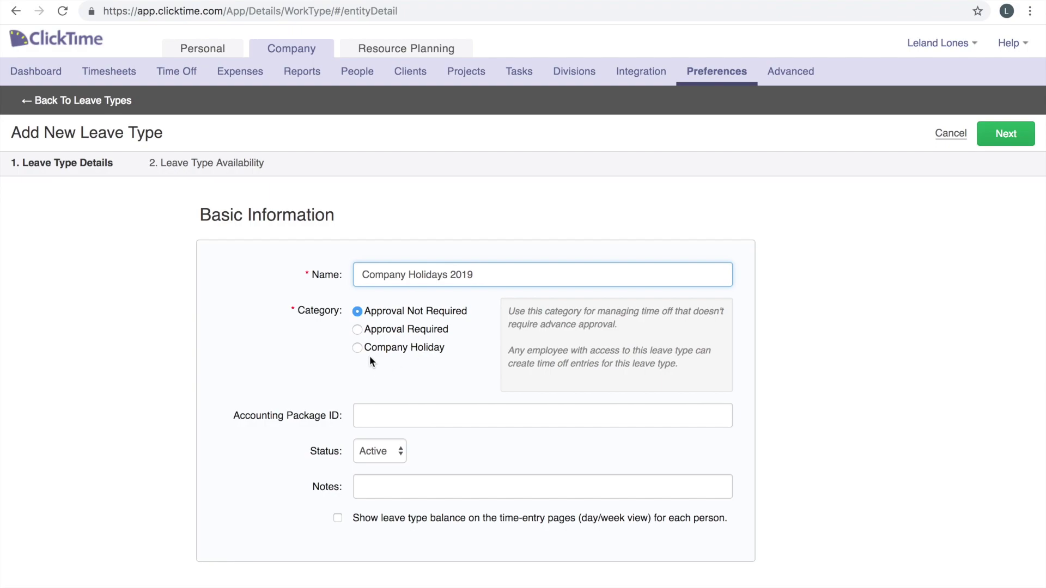
click(359, 348)
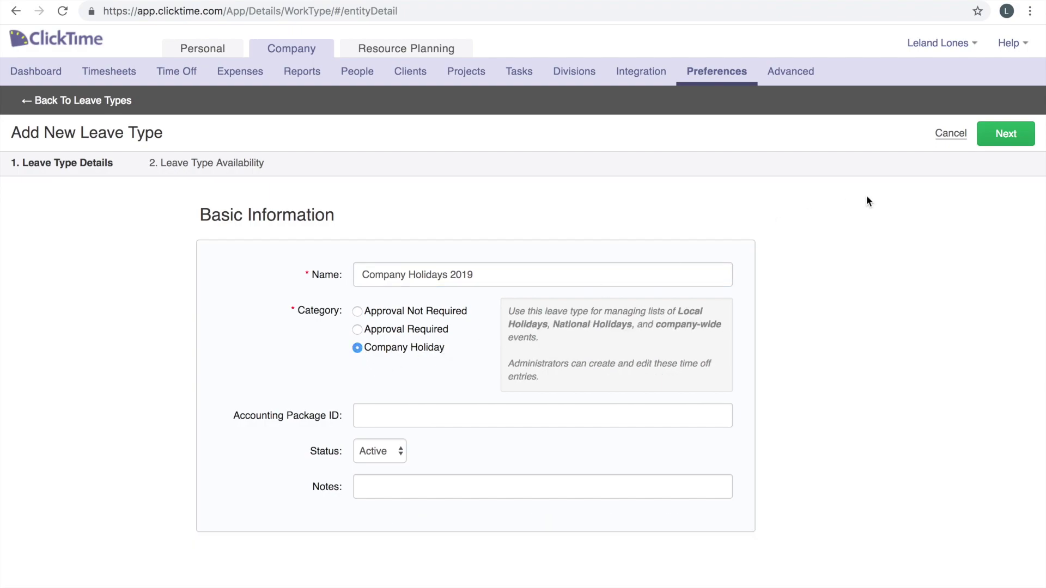
click(1004, 136)
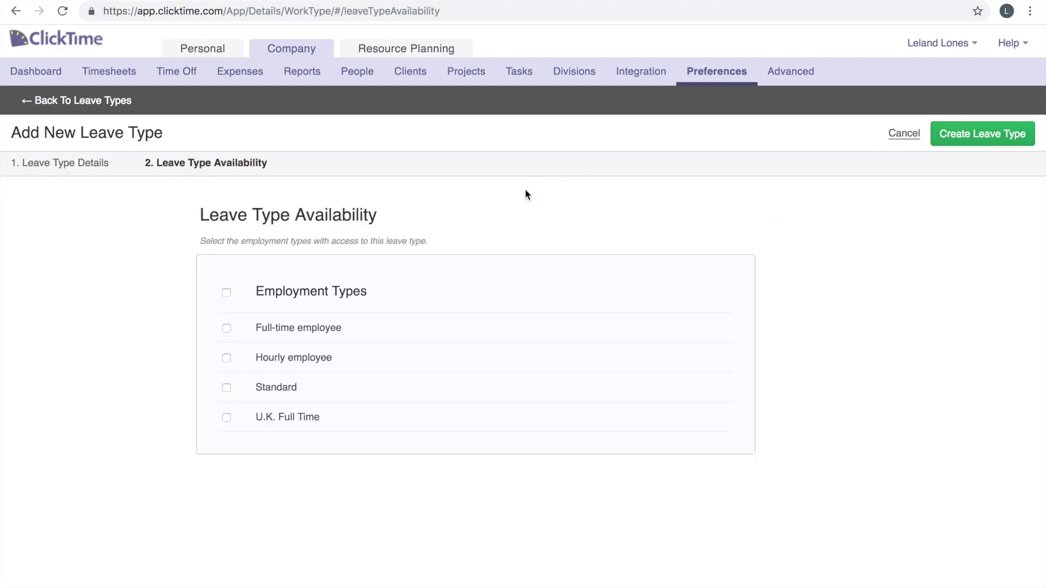
click(227, 292)
click(997, 135)
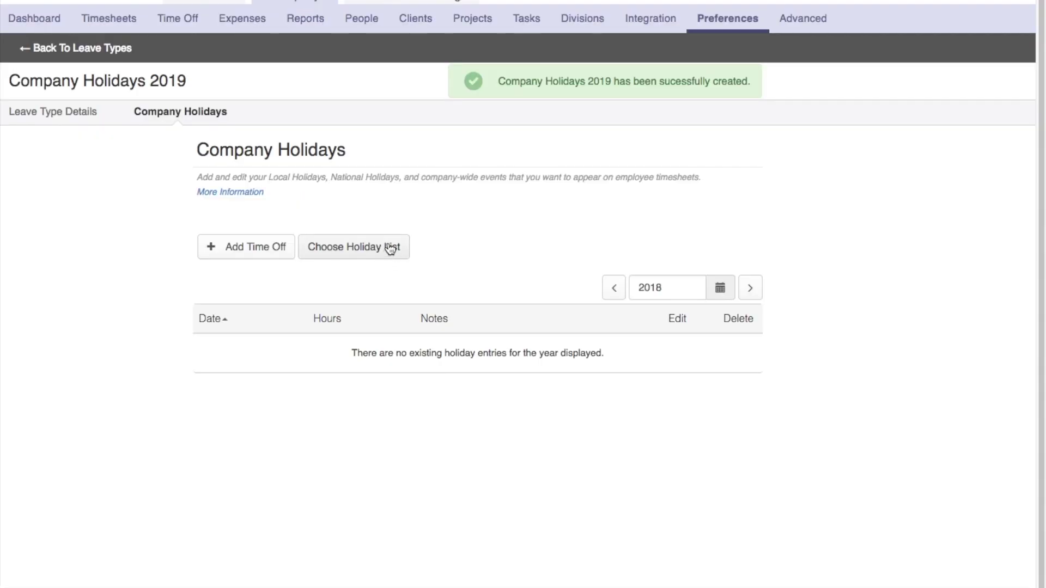
Step: Choose the preset U.S. Bank 2019 holiday list and add its holidays to the leave type
click(388, 250)
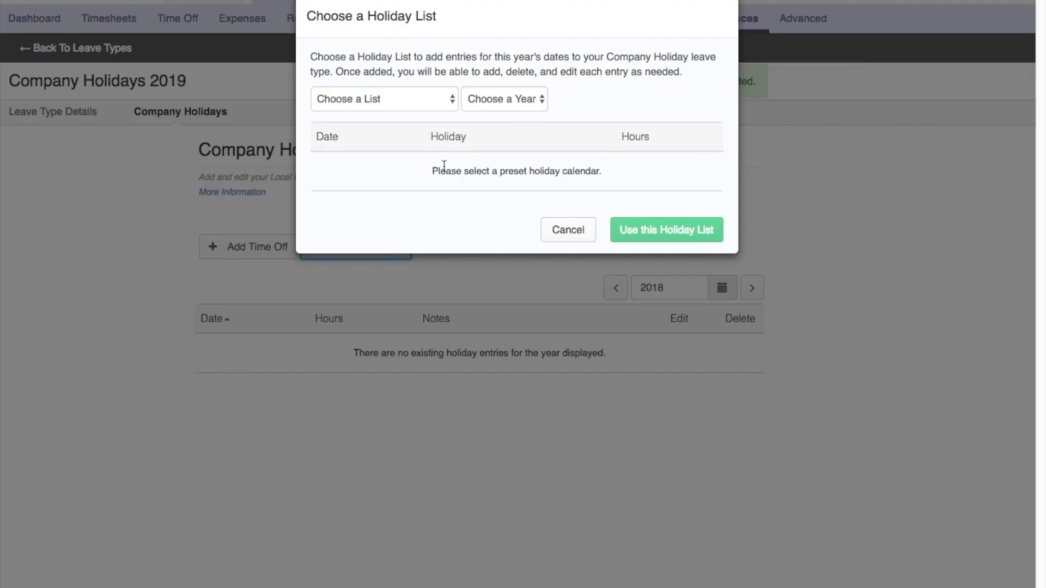
click(437, 98)
click(411, 183)
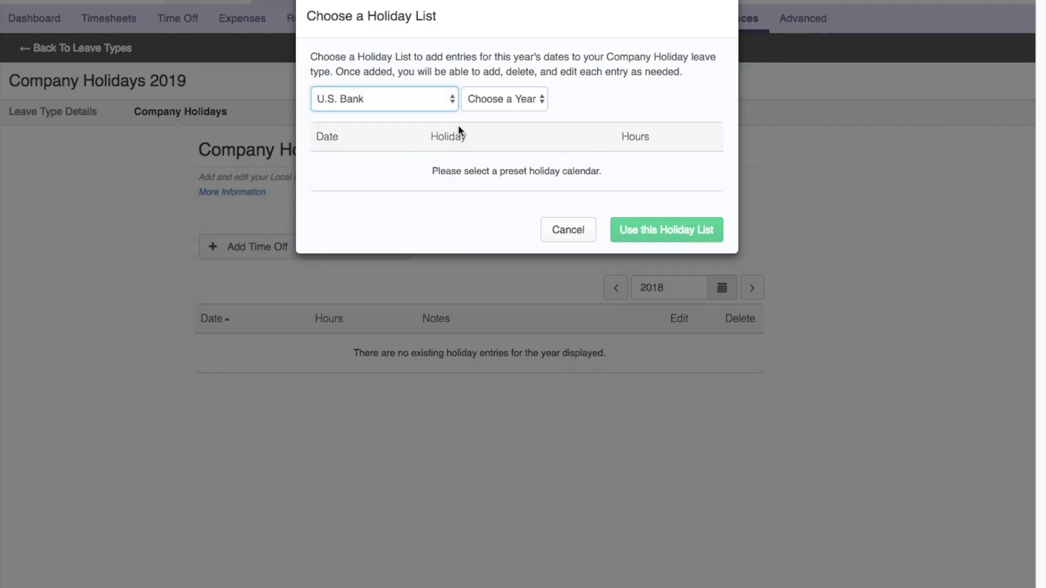
click(477, 98)
click(477, 127)
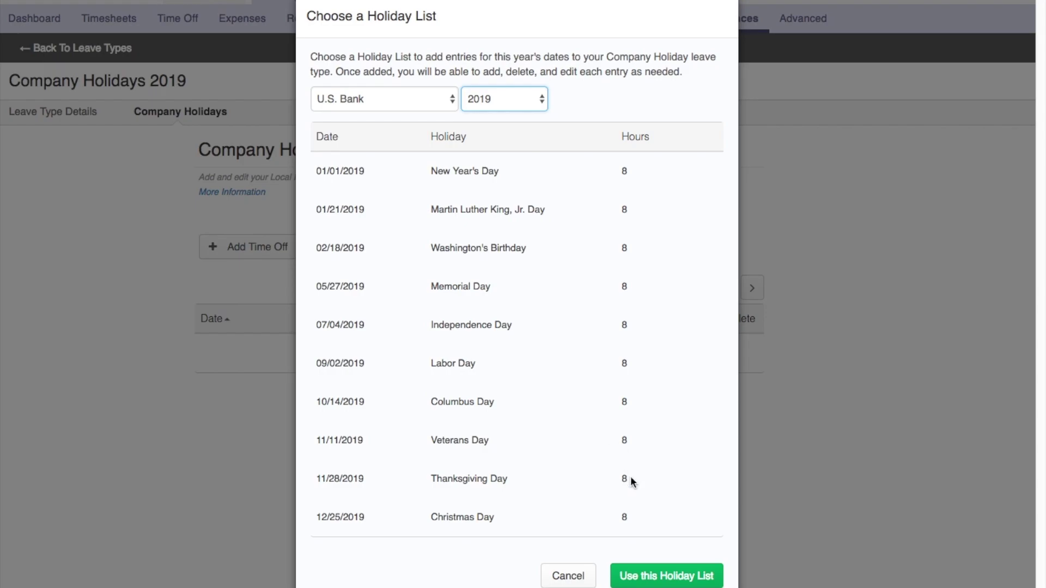
click(654, 568)
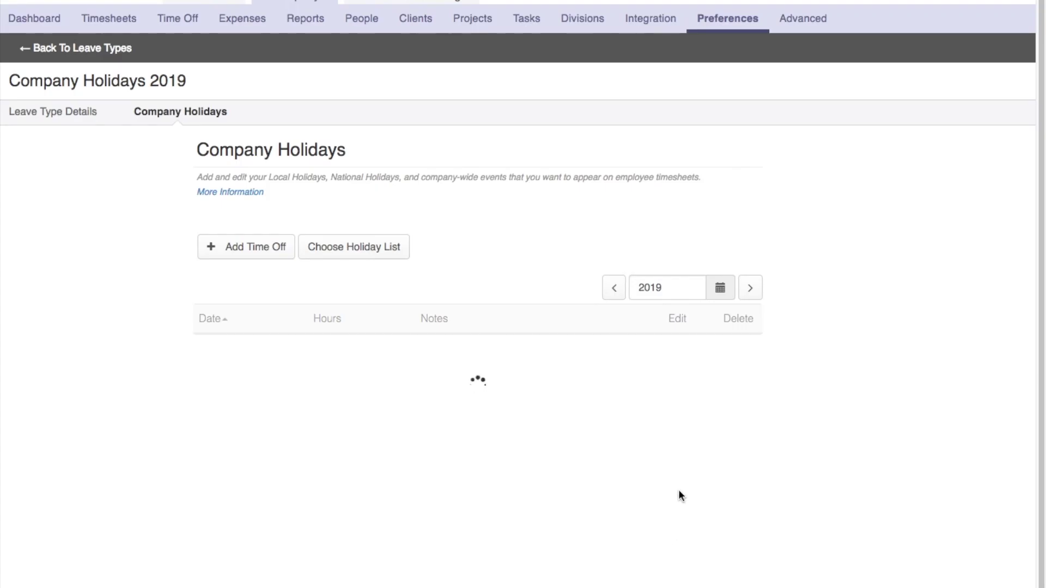
scroll(573, 393, down, 2)
Step: Rename the Washington's Birthday holiday entry to President's Day and save it
click(677, 334)
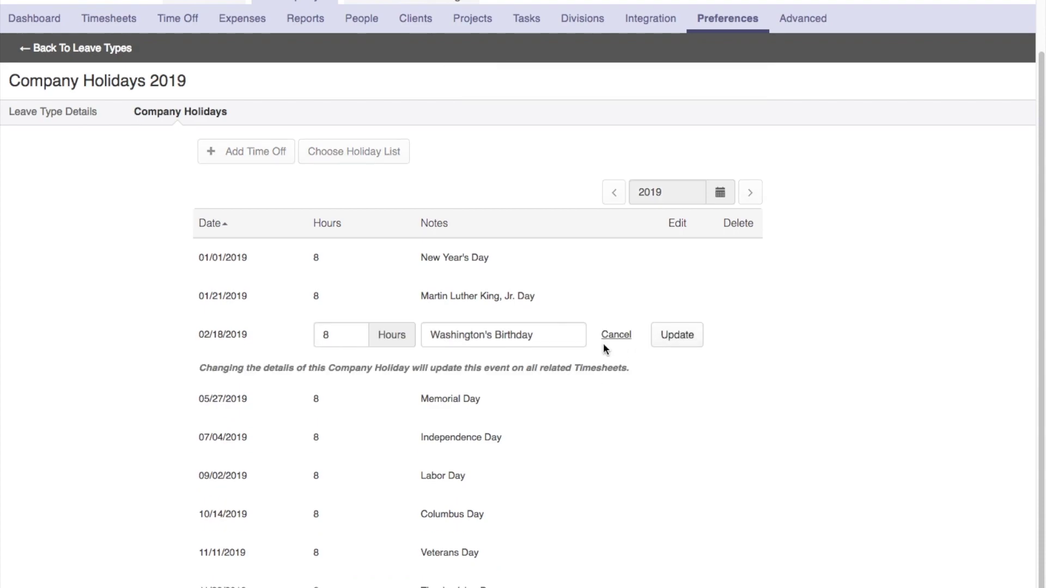
triple_click(533, 335)
text(President's Da)
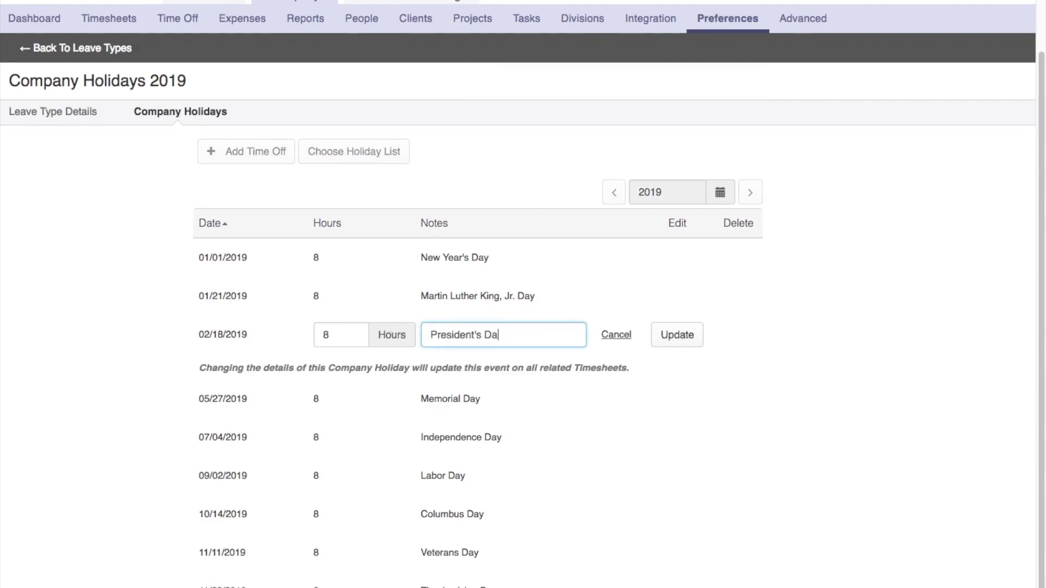
text(y)
click(675, 336)
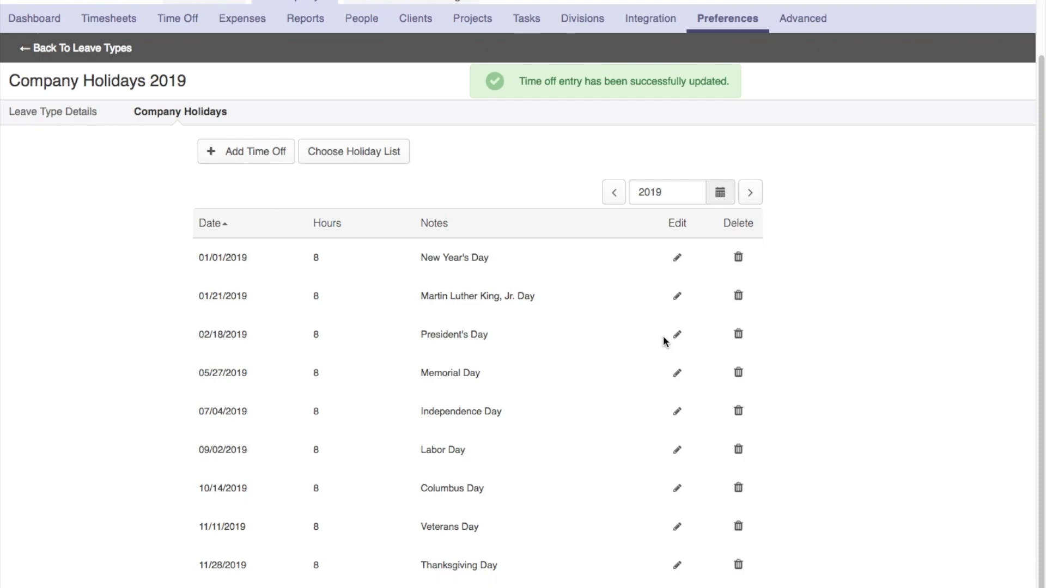